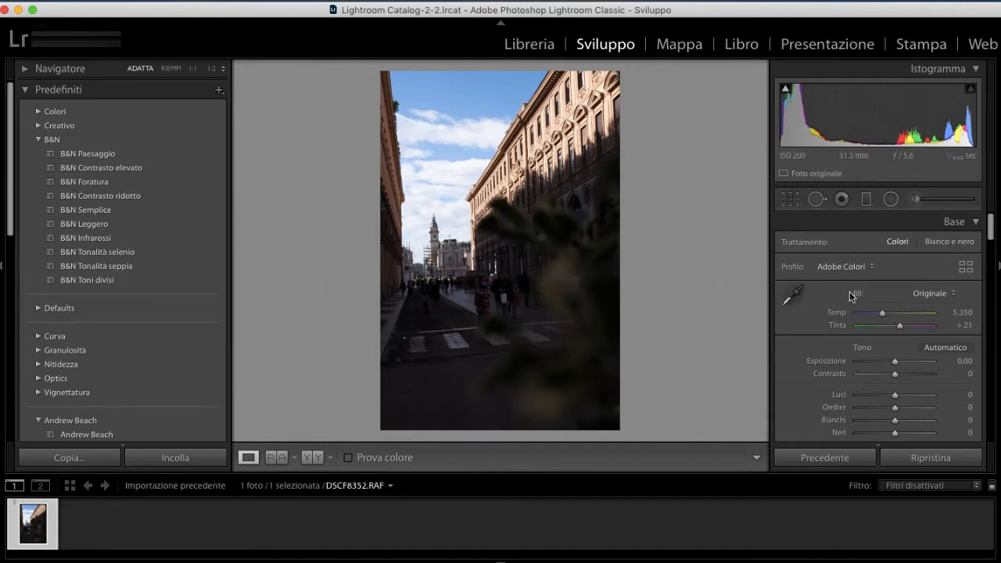
# Step: Add shadow, midtone and highlight points to the RGB tone curve, slightly lowering its white endpoint and lifting its black endpoint
pyautogui.scroll(-5, 891, 348)
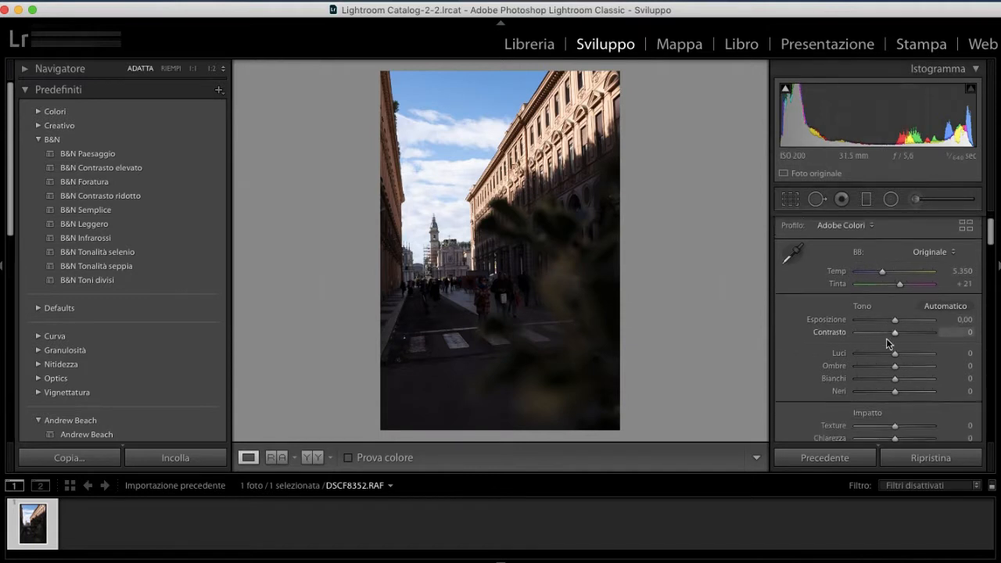
pyautogui.scroll(-10, 903, 403)
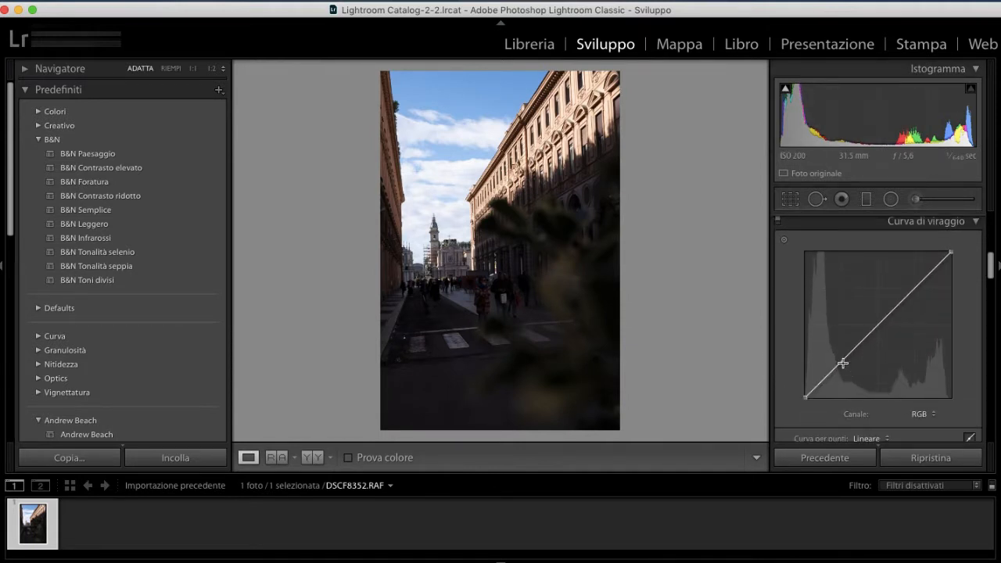
pyautogui.click(843, 363)
pyautogui.click(880, 325)
pyautogui.click(916, 286)
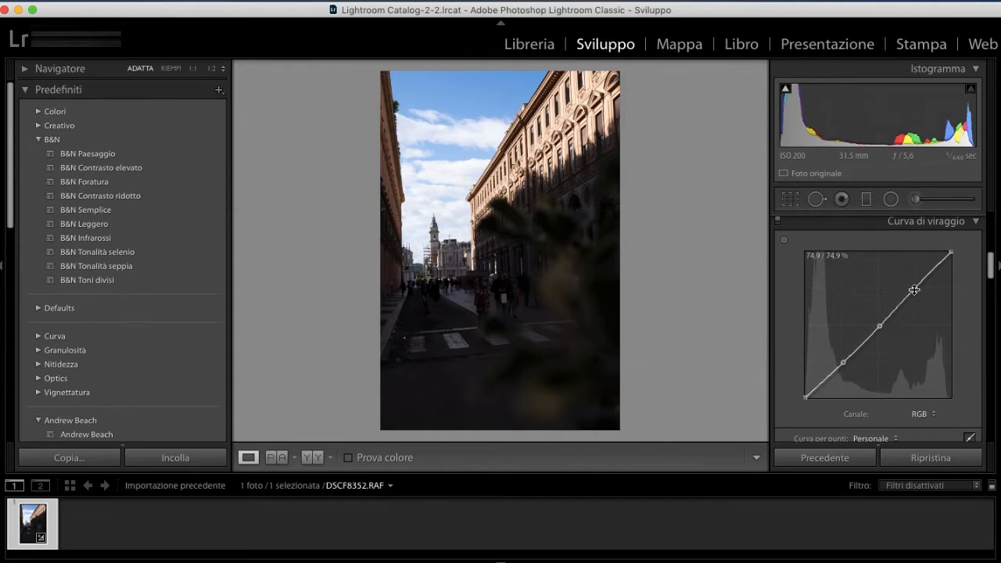
pyautogui.moveTo(949, 255)
pyautogui.mouseDown()
pyautogui.moveTo(961, 274)
pyautogui.moveTo(954, 259)
pyautogui.mouseUp()
pyautogui.moveTo(846, 359)
pyautogui.mouseDown()
pyautogui.moveTo(849, 369)
pyautogui.moveTo(848, 361)
pyautogui.mouseUp()
pyautogui.moveTo(807, 402); pyautogui.dragTo(804, 394)
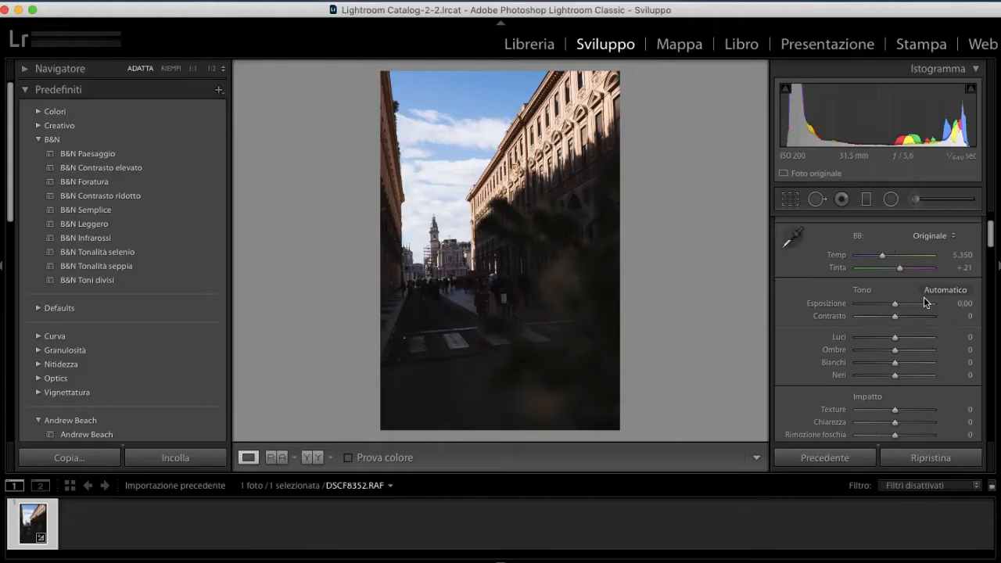
# Step: Set Esposizione to -0,05 and Contrasto to -20 in the basic tone adjustments
pyautogui.moveTo(894, 309)
pyautogui.mouseDown()
pyautogui.moveTo(916, 307)
pyautogui.moveTo(864, 309)
pyautogui.moveTo(923, 308)
pyautogui.moveTo(882, 307)
pyautogui.moveTo(896, 306)
pyautogui.mouseUp()
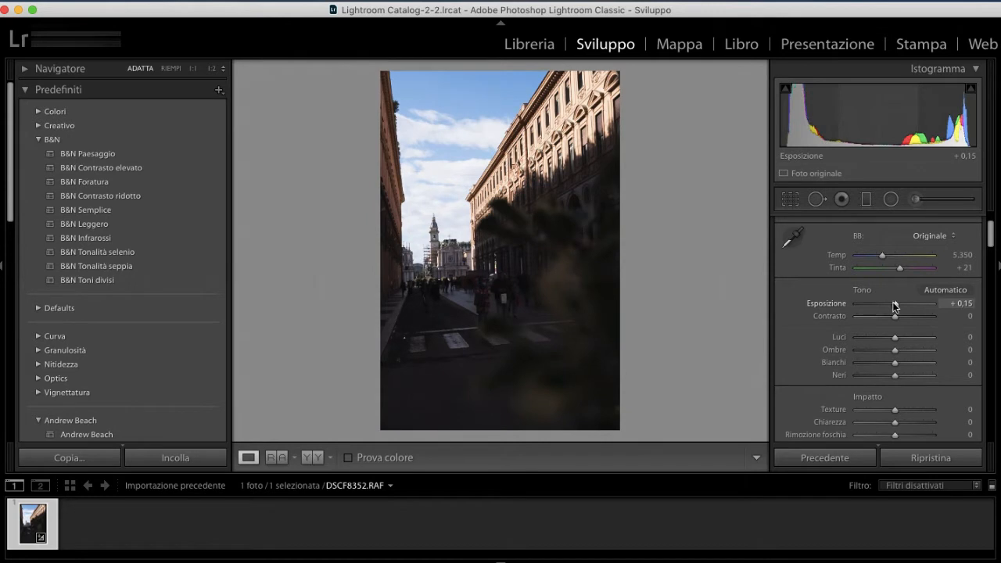
pyautogui.moveTo(896, 306); pyautogui.dragTo(889, 319)
pyautogui.click(968, 316)
pyautogui.write('-20')
pyautogui.press('Tab')
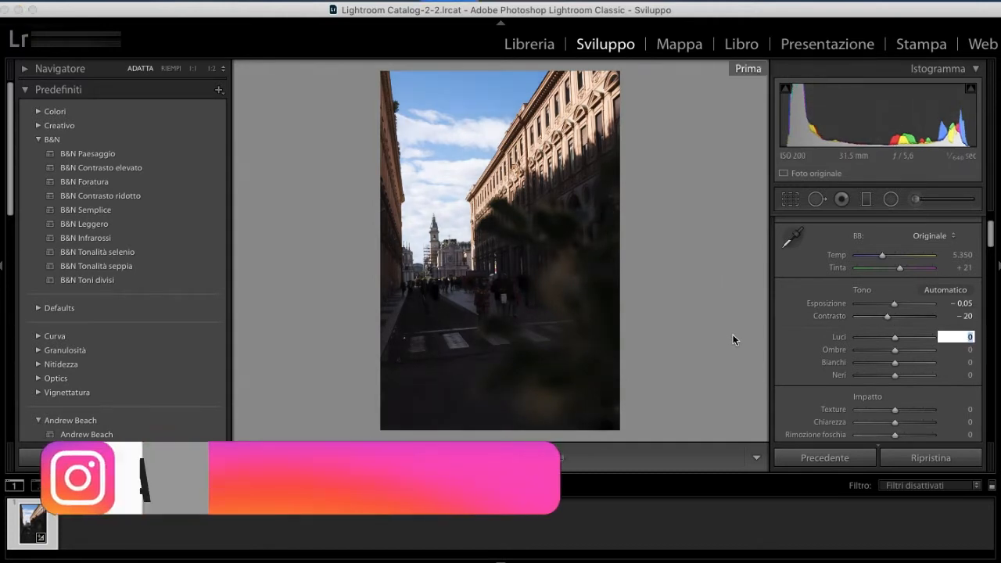
# Step: Set Luci to +25, Ombre to +7, Bianchi to -20 and Neri to -5, and compare the photo with its original
pyautogui.moveTo(894, 338); pyautogui.dragTo(897, 358)
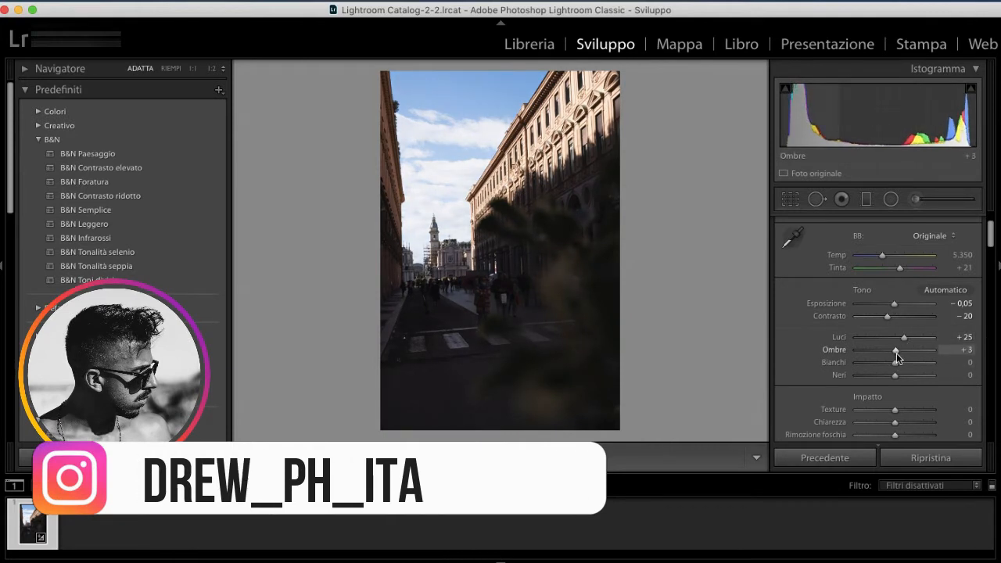
pyautogui.moveTo(896, 365); pyautogui.dragTo(931, 364)
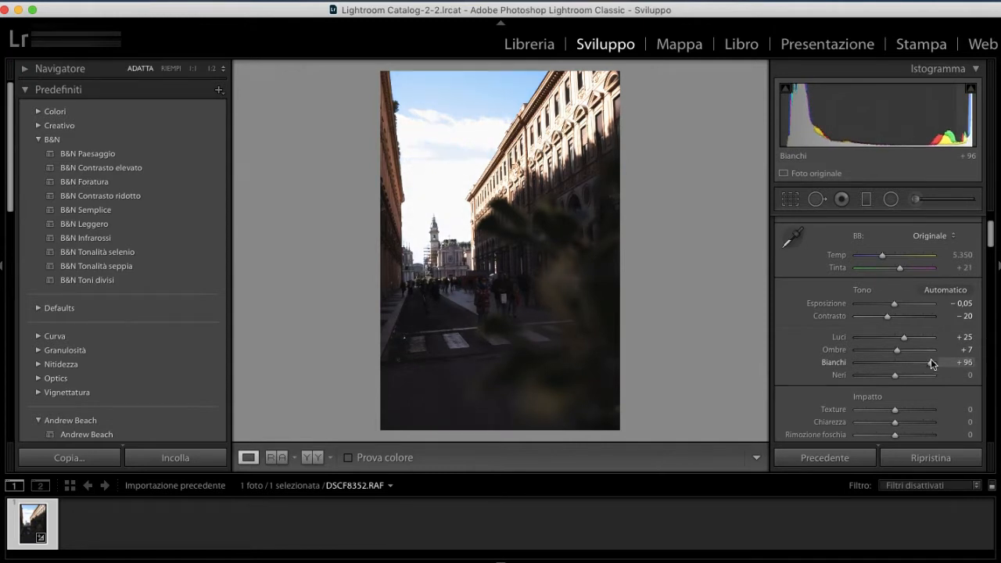
pyautogui.moveTo(931, 361); pyautogui.dragTo(825, 383)
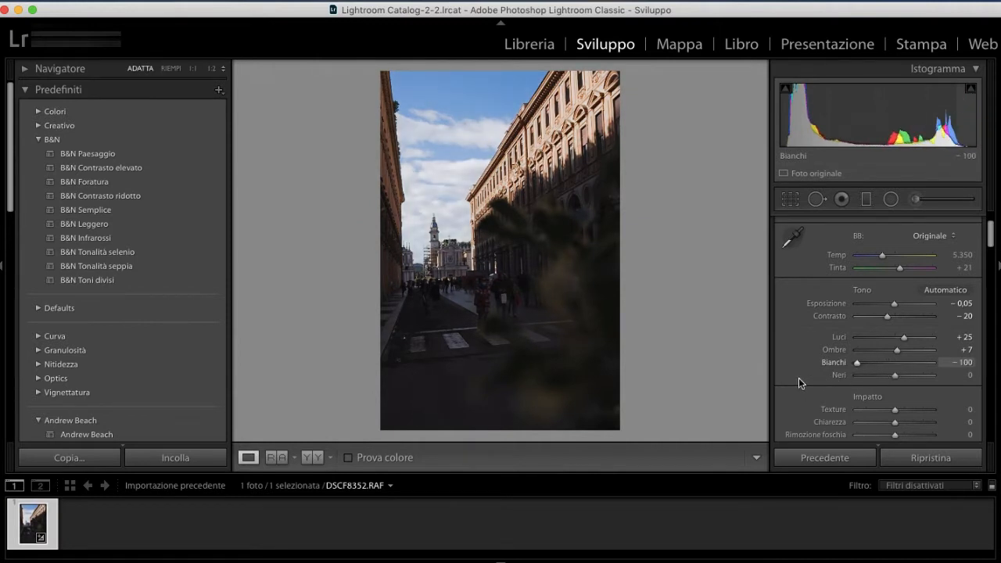
pyautogui.moveTo(799, 378); pyautogui.dragTo(887, 367)
pyautogui.click(964, 362)
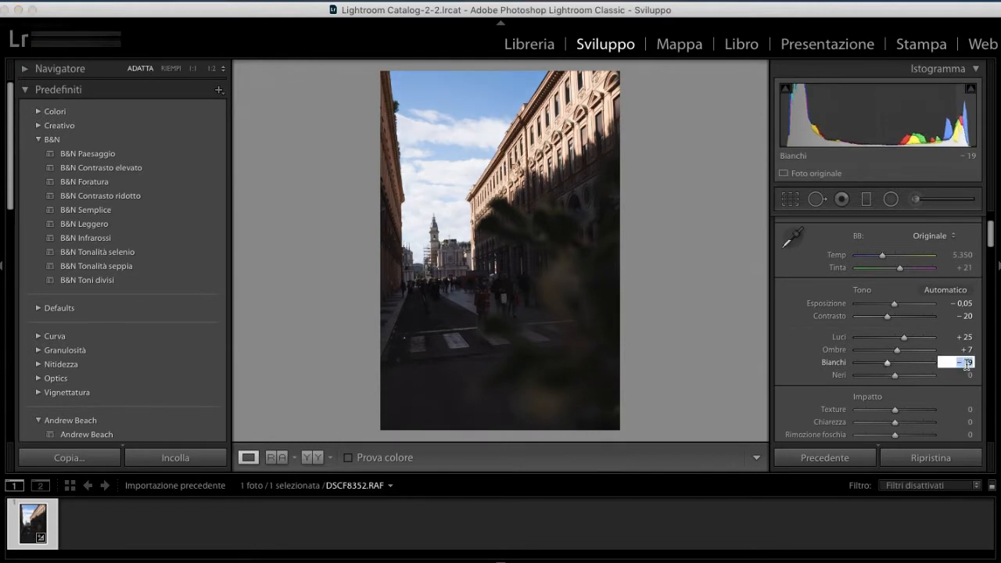
pyautogui.press('Tab')
pyautogui.moveTo(894, 375); pyautogui.dragTo(891, 370)
pyautogui.press('\\')
pyautogui.press('\\')
# Step: Try both extremes of Texture and settle on +6, and set Chiarezza to -6
pyautogui.scroll(-3, 809, 375)
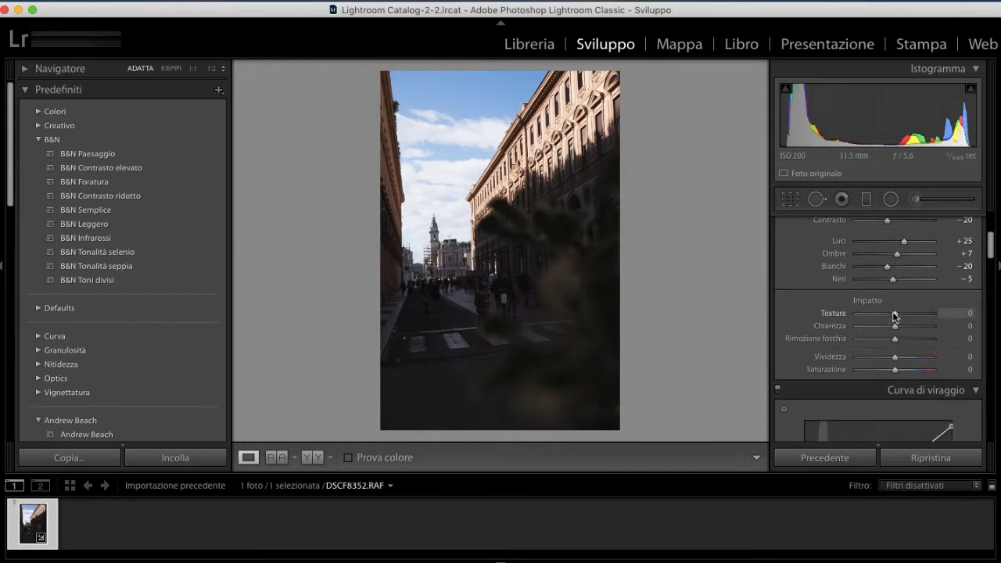
pyautogui.moveTo(892, 316); pyautogui.dragTo(951, 314)
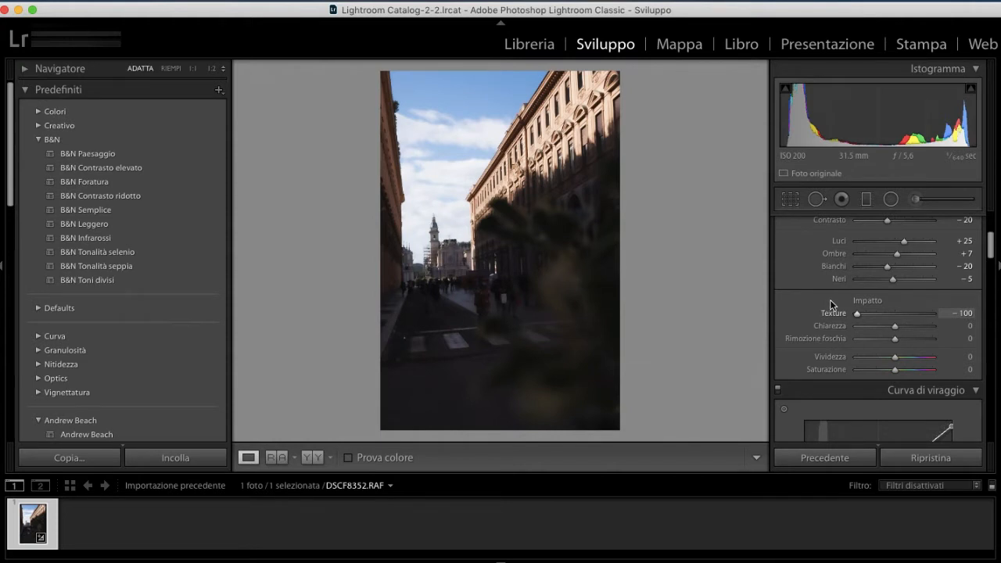
pyautogui.moveTo(857, 313); pyautogui.dragTo(900, 316)
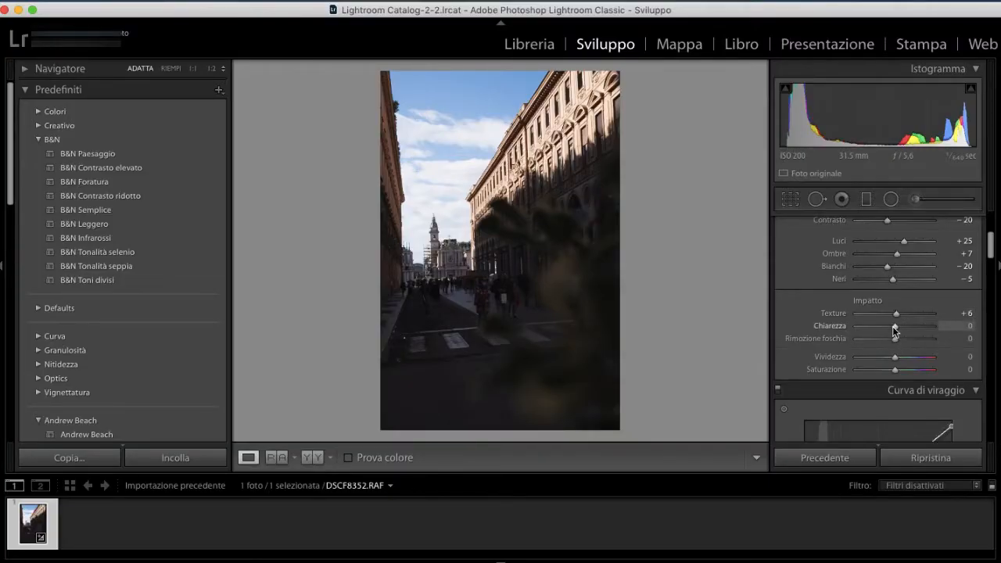
pyautogui.moveTo(893, 326)
pyautogui.mouseDown()
pyautogui.moveTo(866, 335)
pyautogui.moveTo(950, 328)
pyautogui.moveTo(891, 327)
pyautogui.mouseUp()
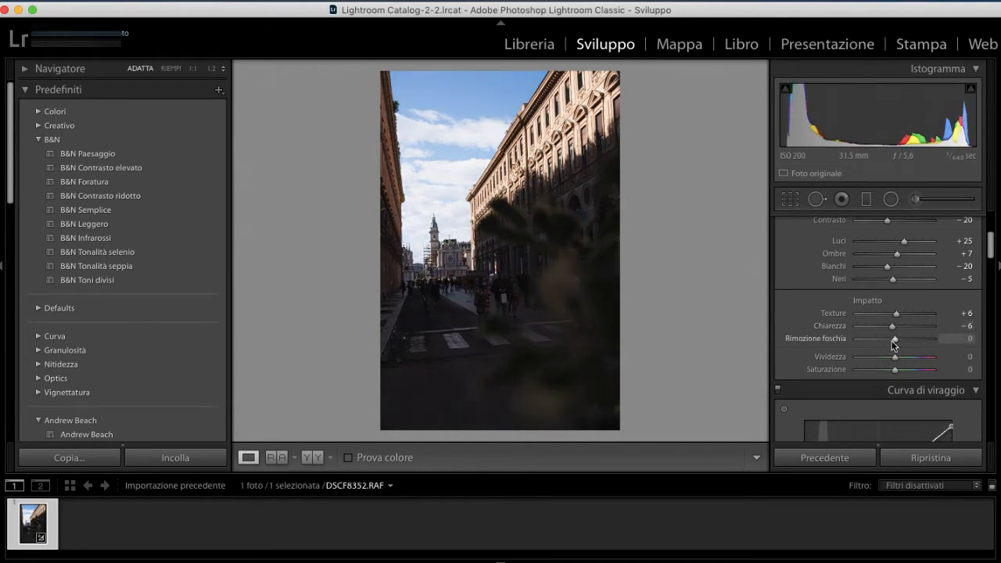
# Step: Set Vividezza to -22 and Saturazione to +4, and compare the result with the original photo
pyautogui.scroll(-2, 889, 358)
pyautogui.moveTo(895, 321)
pyautogui.mouseDown()
pyautogui.moveTo(888, 334)
pyautogui.moveTo(899, 334)
pyautogui.mouseUp()
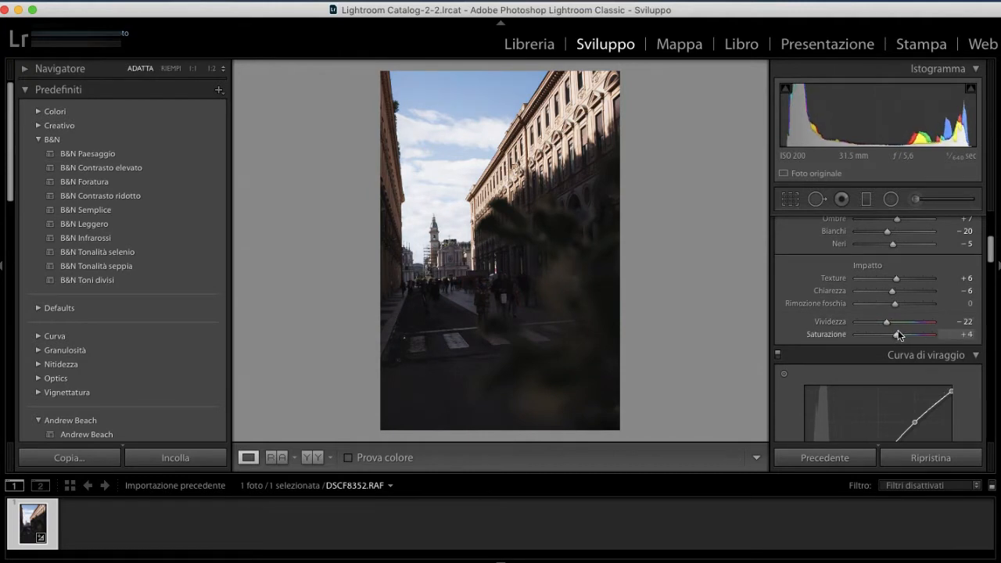
pyautogui.press('\\')
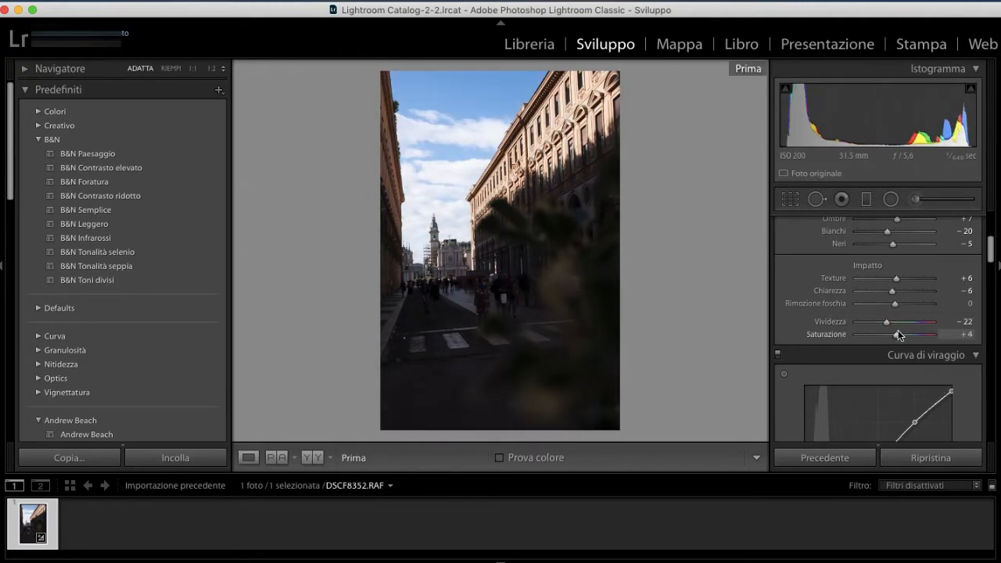
pyautogui.press('\\')
# Step: Look through the TSL hue, saturation, luminance and combined views and try shifting the Rosso hue both ways, ending at +3
pyautogui.scroll(-10, 898, 334)
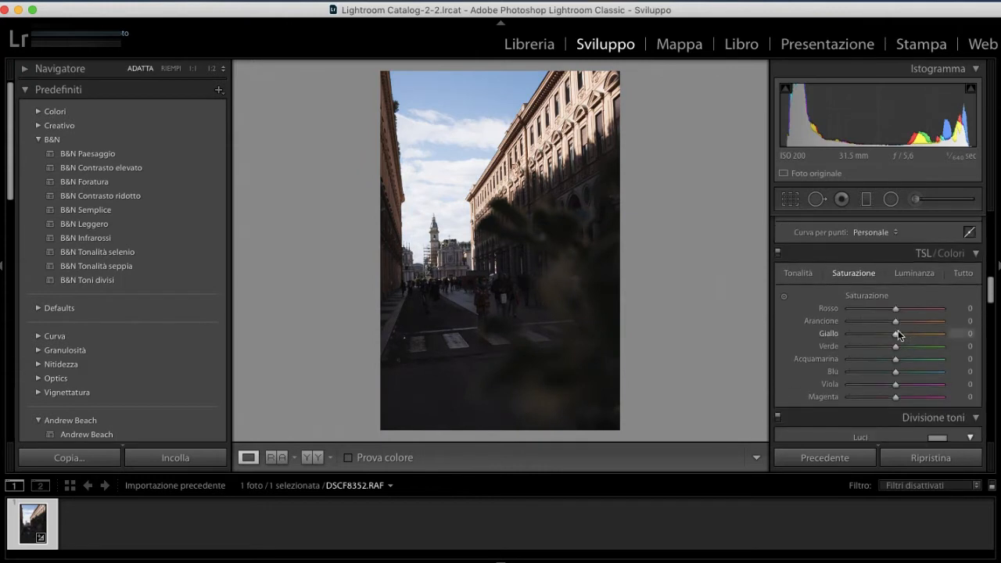
pyautogui.click(799, 273)
pyautogui.click(845, 274)
pyautogui.click(915, 273)
pyautogui.click(962, 275)
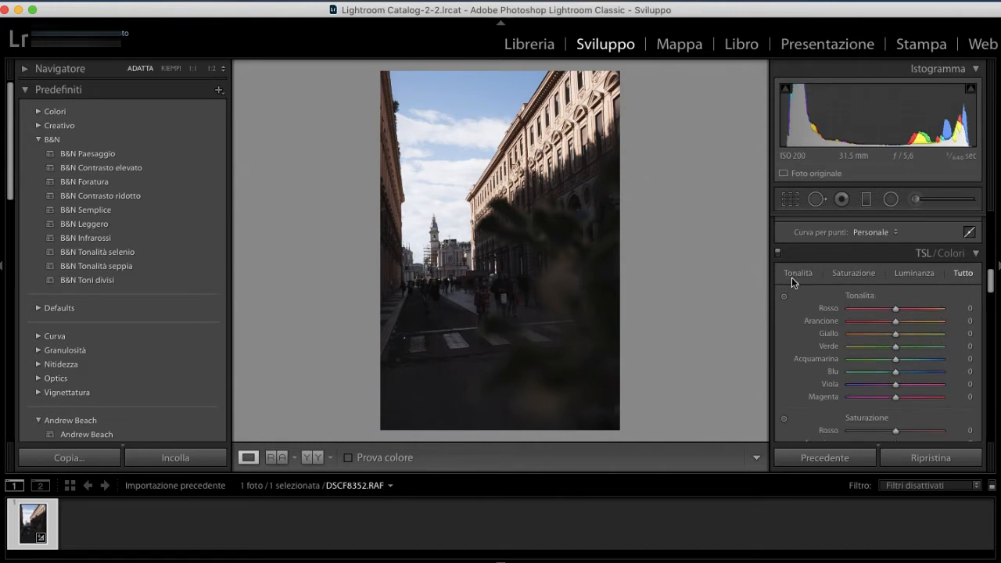
pyautogui.click(796, 273)
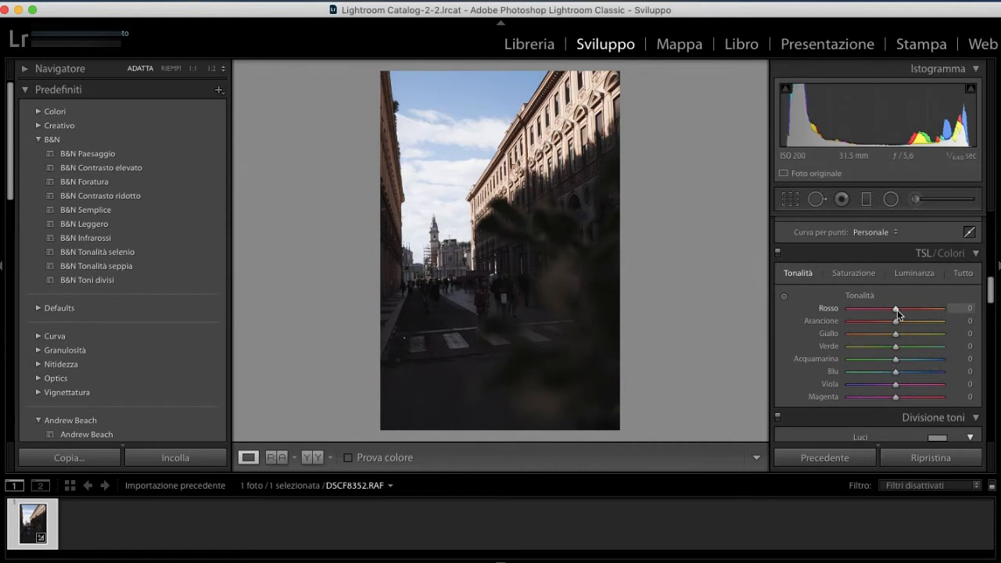
pyautogui.moveTo(898, 310); pyautogui.dragTo(926, 306)
pyautogui.moveTo(868, 308); pyautogui.dragTo(897, 311)
# Step: Test the extremes of the Rosso saturation and luminance, returning saturation to 0 and leaving luminance at +1
pyautogui.click(854, 273)
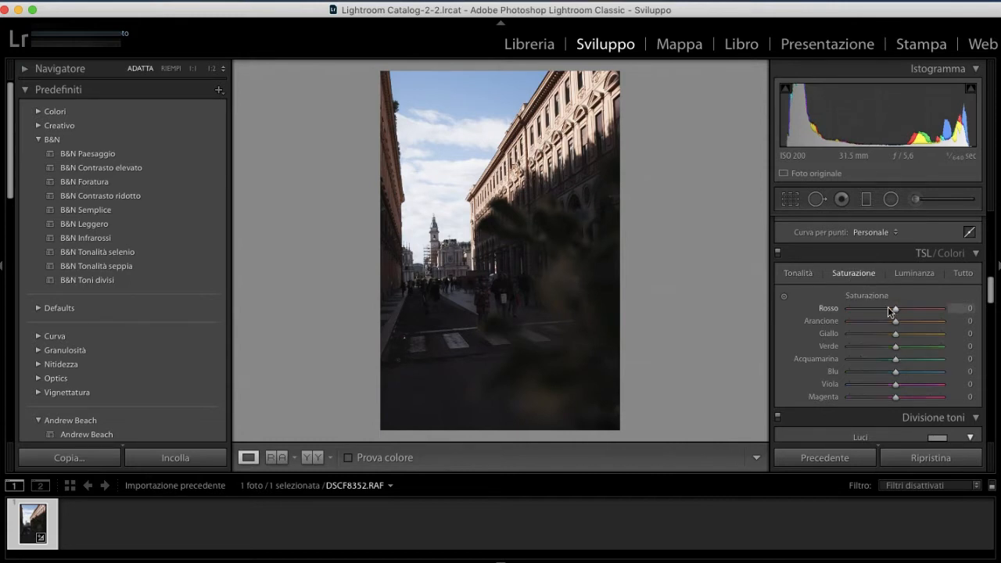
pyautogui.moveTo(894, 308); pyautogui.dragTo(999, 306)
pyautogui.click(914, 273)
pyautogui.moveTo(896, 310); pyautogui.dragTo(949, 313)
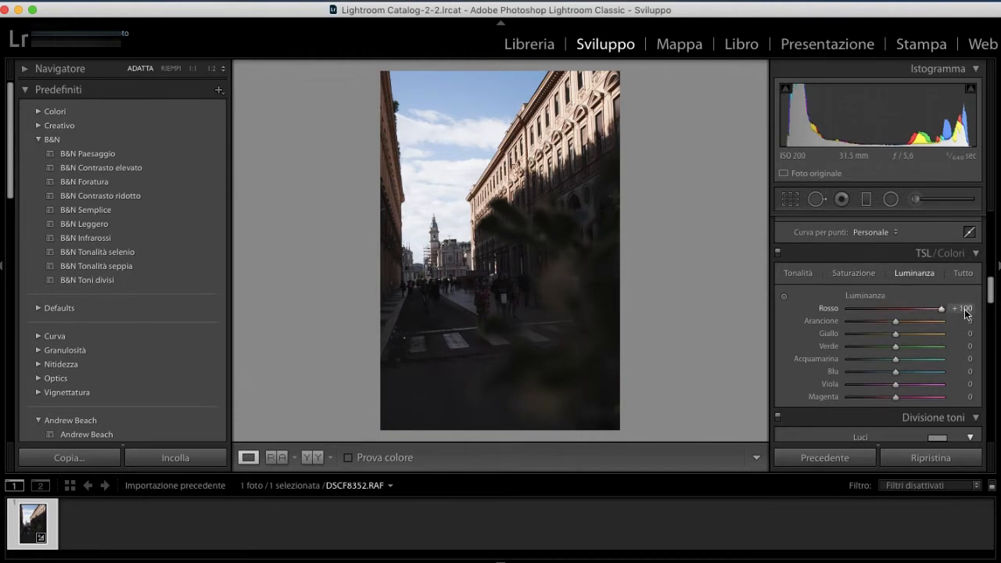
pyautogui.moveTo(942, 309); pyautogui.dragTo(893, 322)
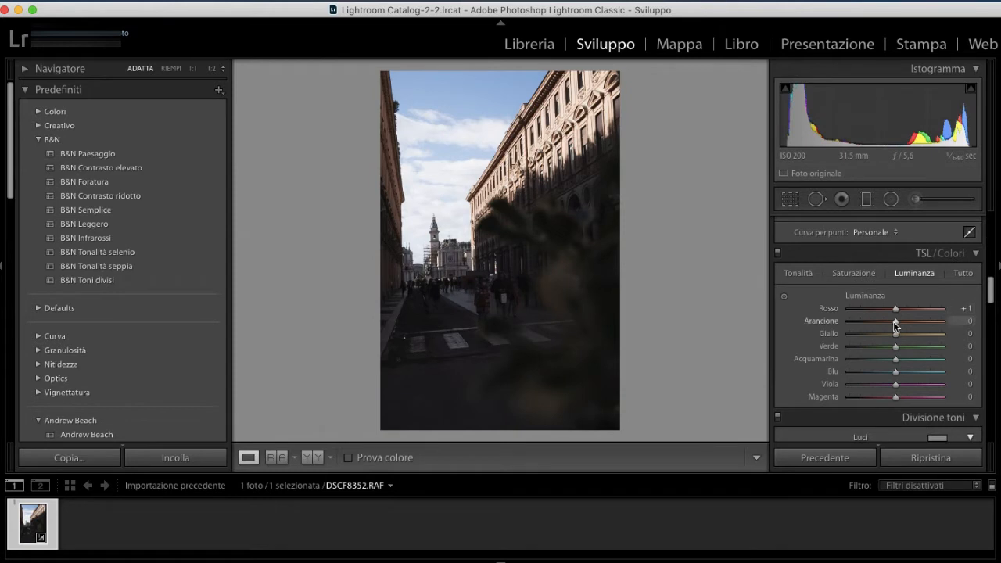
# Step: Show all TSL adjustments together and reset the Rosso hue to 0
pyautogui.click(798, 273)
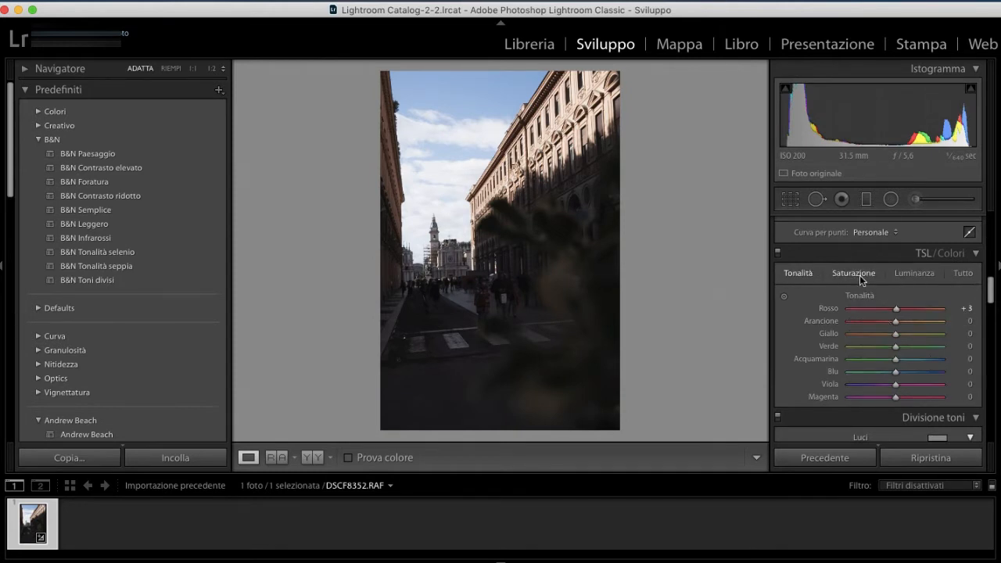
pyautogui.click(969, 273)
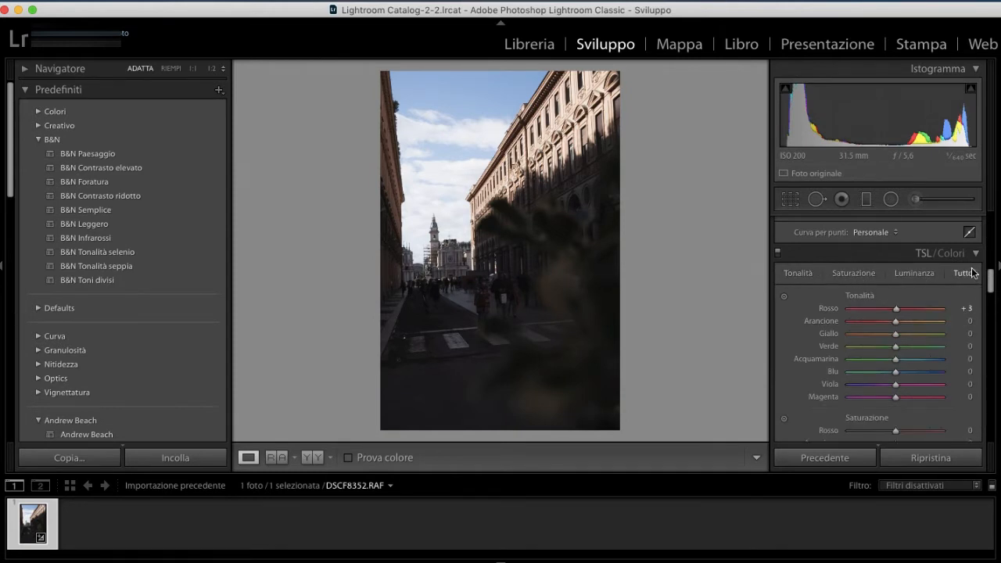
pyautogui.moveTo(898, 309); pyautogui.dragTo(920, 307)
pyautogui.doubleClick(906, 309)
# Step: Set the TSL hues to -3 for Blu, -30 for Verde, +19 for Giallo and -15 for Arancione
pyautogui.moveTo(896, 372)
pyautogui.mouseDown()
pyautogui.moveTo(852, 371)
pyautogui.moveTo(896, 357)
pyautogui.moveTo(951, 356)
pyautogui.moveTo(858, 377)
pyautogui.moveTo(992, 361)
pyautogui.moveTo(851, 368)
pyautogui.moveTo(841, 359)
pyautogui.moveTo(938, 360)
pyautogui.moveTo(894, 374)
pyautogui.mouseUp()
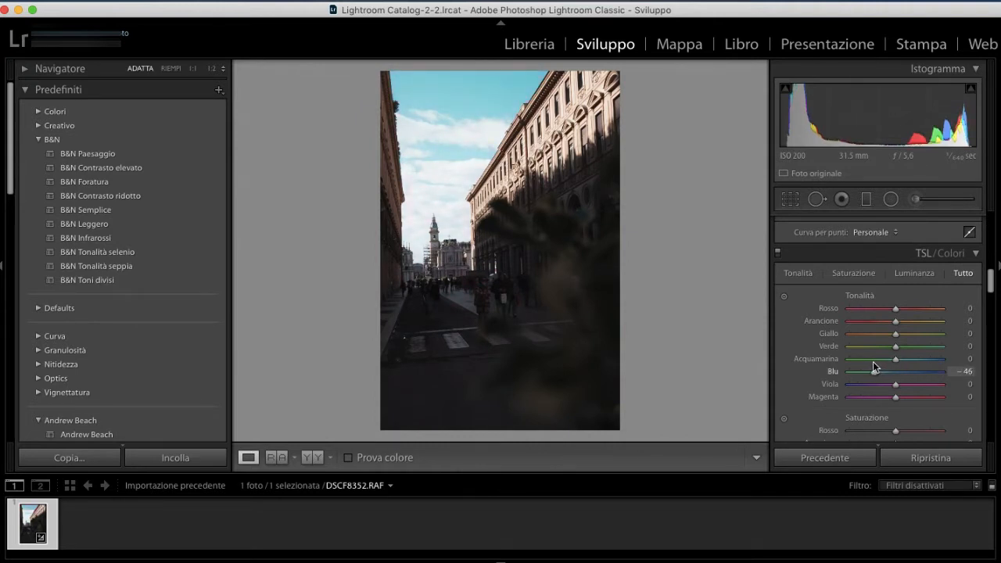
pyautogui.moveTo(890, 368)
pyautogui.mouseDown()
pyautogui.moveTo(950, 365)
pyautogui.moveTo(895, 362)
pyautogui.mouseUp()
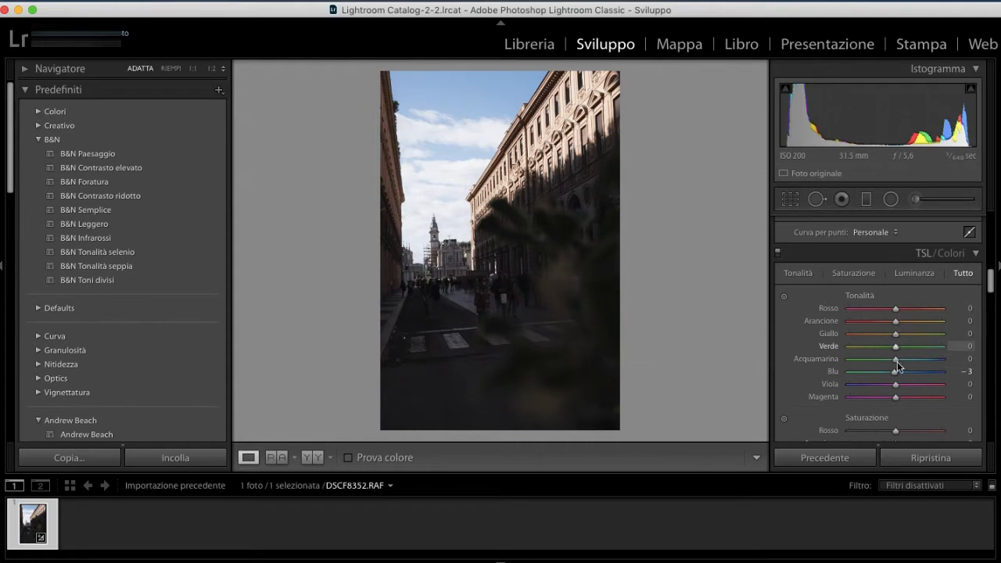
pyautogui.moveTo(883, 353); pyautogui.dragTo(883, 351)
pyautogui.moveTo(895, 336); pyautogui.dragTo(907, 340)
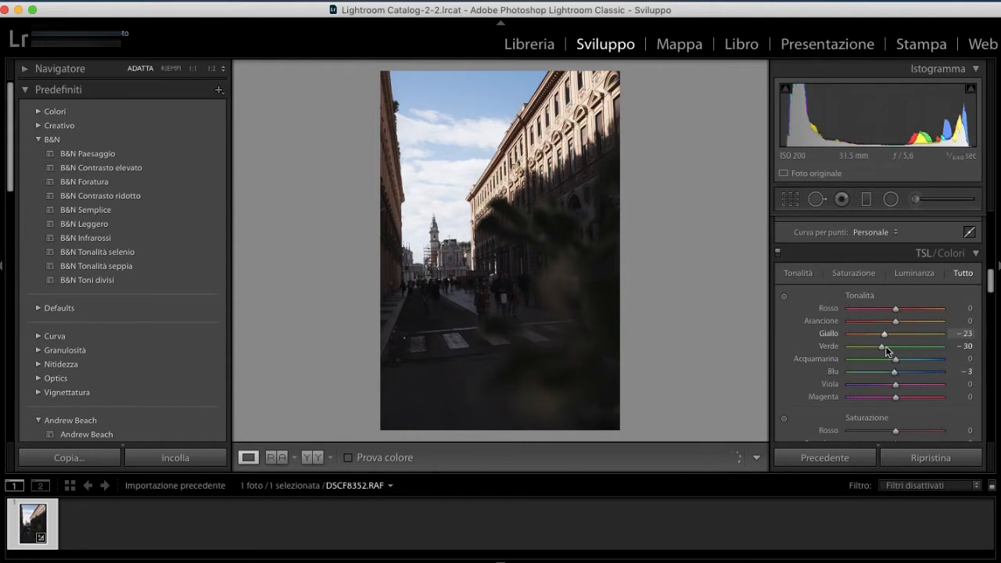
pyautogui.moveTo(906, 351); pyautogui.dragTo(909, 350)
pyautogui.click(799, 273)
pyautogui.moveTo(912, 317); pyautogui.dragTo(887, 317)
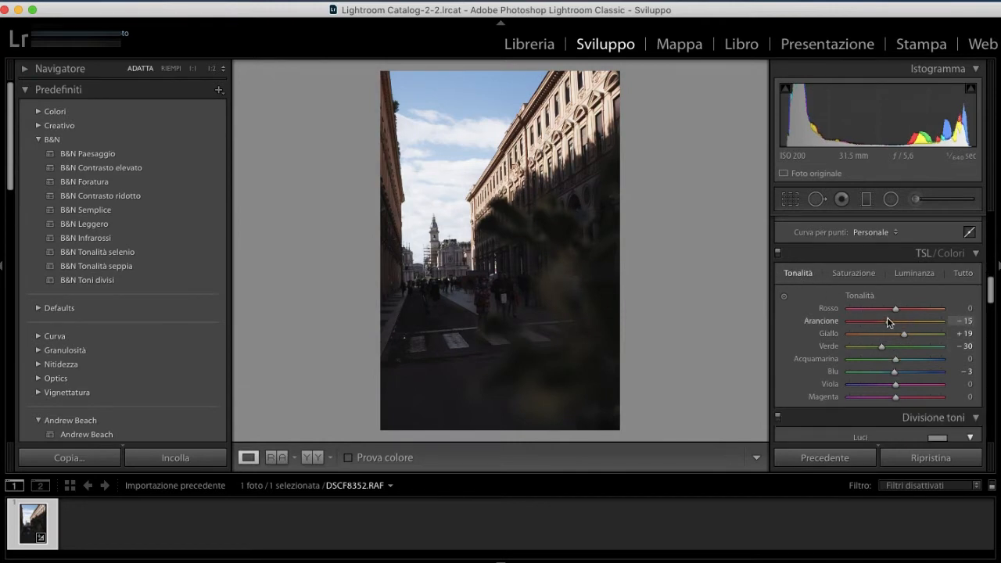
# Step: Slightly reduce the Arancione saturation and compare the photo before and after the edits
pyautogui.click(854, 273)
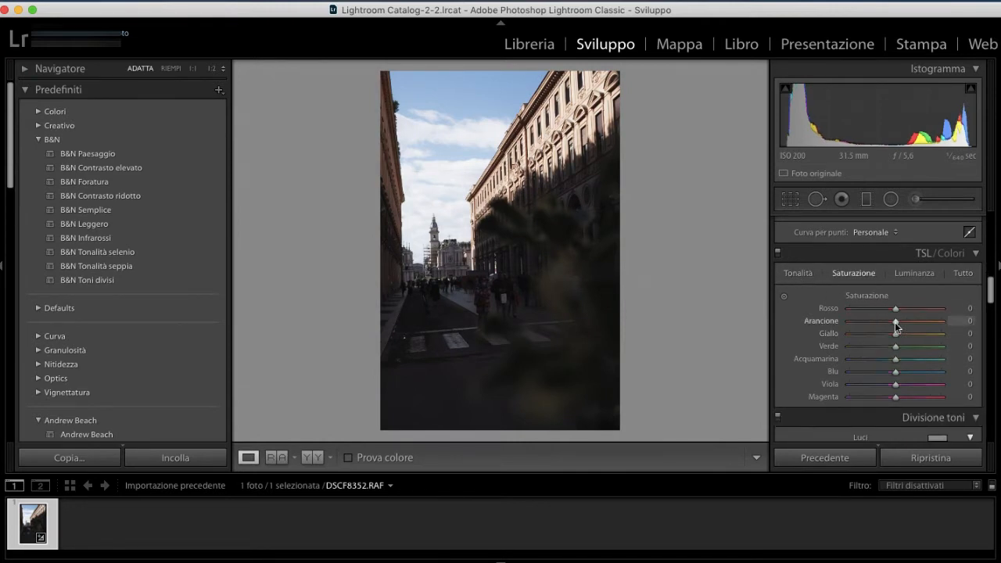
pyautogui.moveTo(919, 319); pyautogui.dragTo(886, 317)
pyautogui.press('\\')
pyautogui.press('\\')
# Step: Set the Arancione luminance to -50 and compare the photo with its original
pyautogui.click(914, 273)
pyautogui.moveTo(896, 320); pyautogui.dragTo(873, 323)
pyautogui.press('\\')
pyautogui.press('\\')
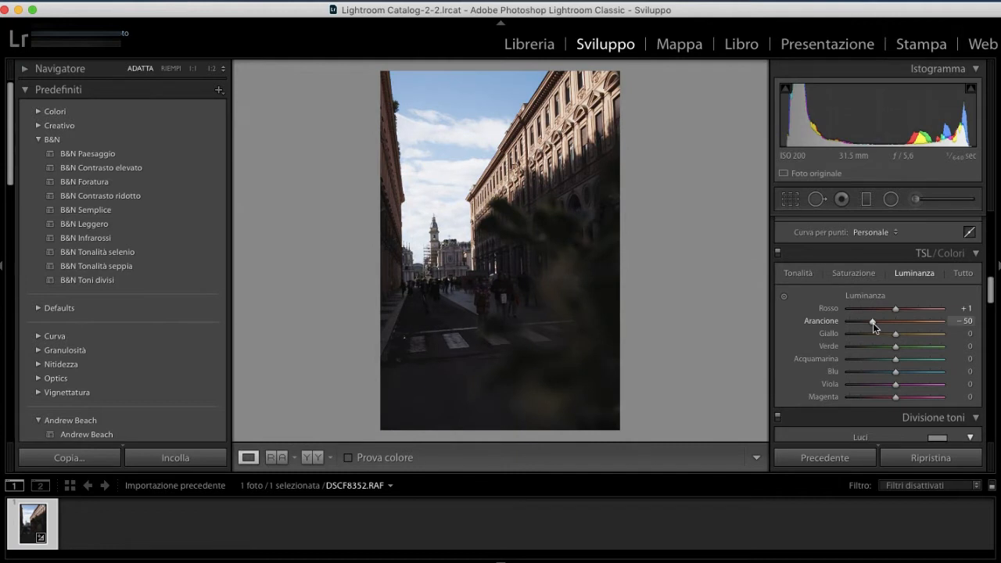
# Step: Tint the split-toning highlights (Luci) warm orange with Tonalità 38 and Saturazione 18
pyautogui.scroll(-3, 876, 344)
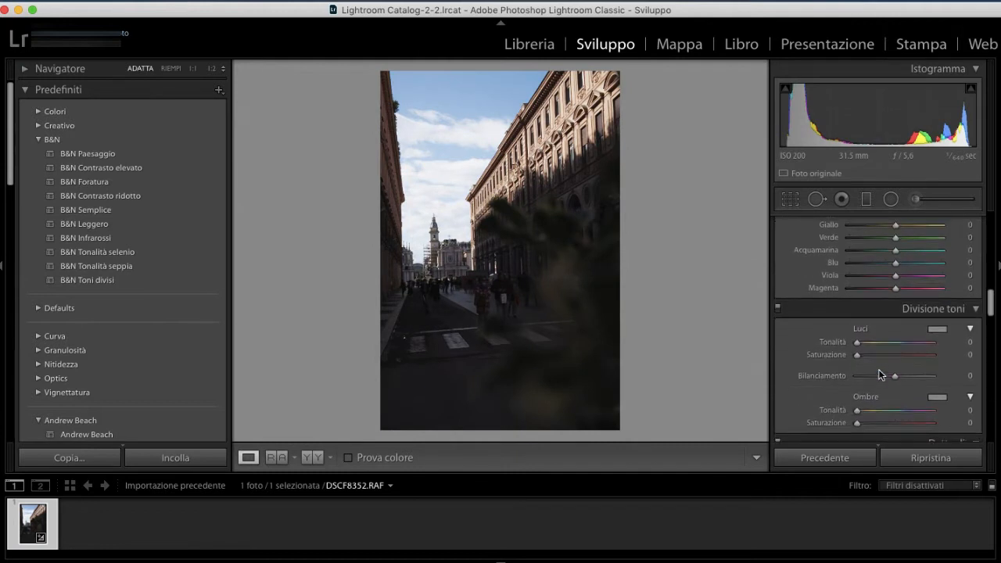
pyautogui.click(937, 327)
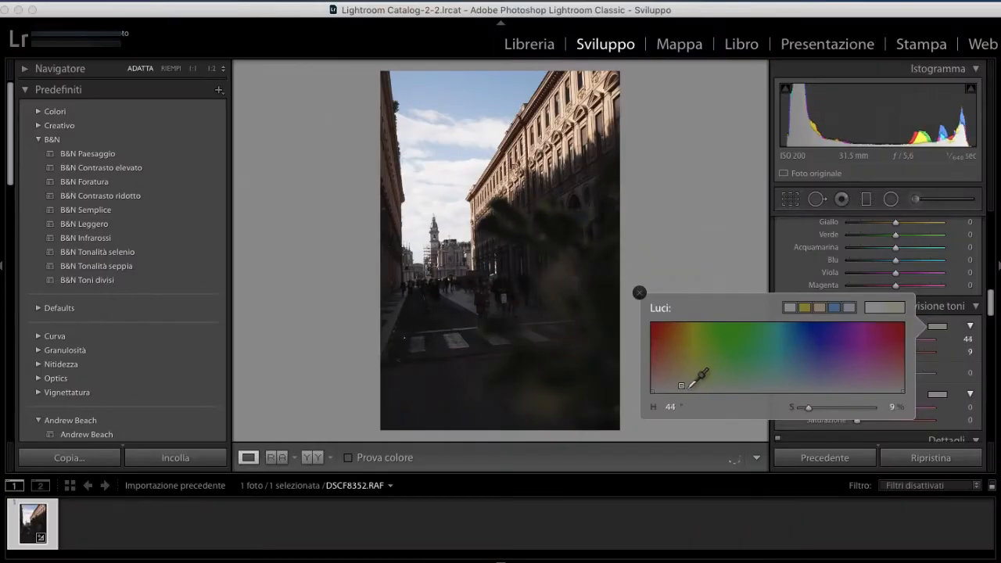
pyautogui.moveTo(681, 382)
pyautogui.mouseDown()
pyautogui.moveTo(701, 381)
pyautogui.moveTo(678, 379)
pyautogui.mouseUp()
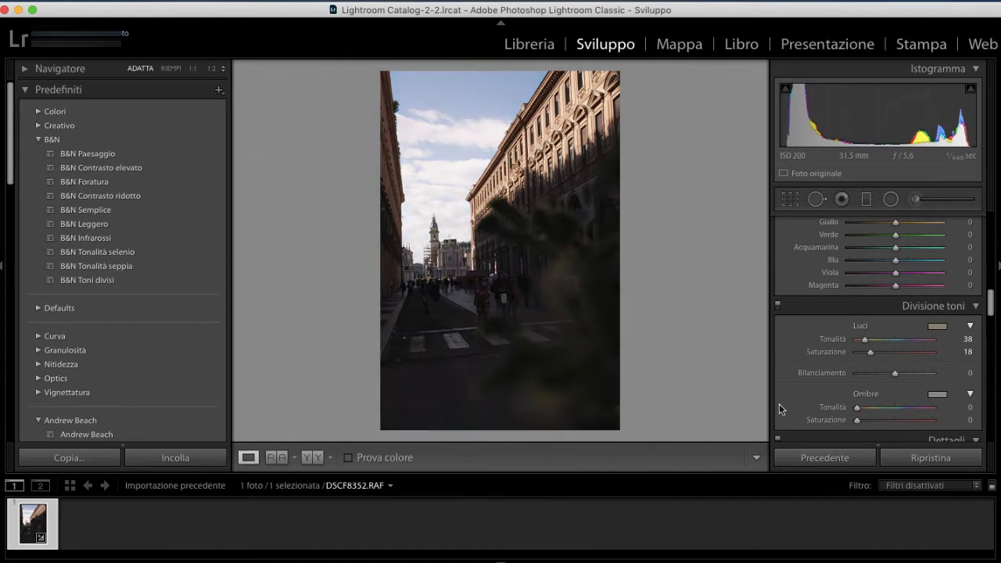
# Step: Tint the split-toning shadows (Ombre) blue with Tonalità 211 and Saturazione 9, and close the colour picker
pyautogui.scroll(-1, 931, 366)
pyautogui.click(937, 355)
pyautogui.moveTo(672, 415)
pyautogui.mouseDown()
pyautogui.moveTo(816, 409)
pyautogui.moveTo(798, 416)
pyautogui.mouseUp()
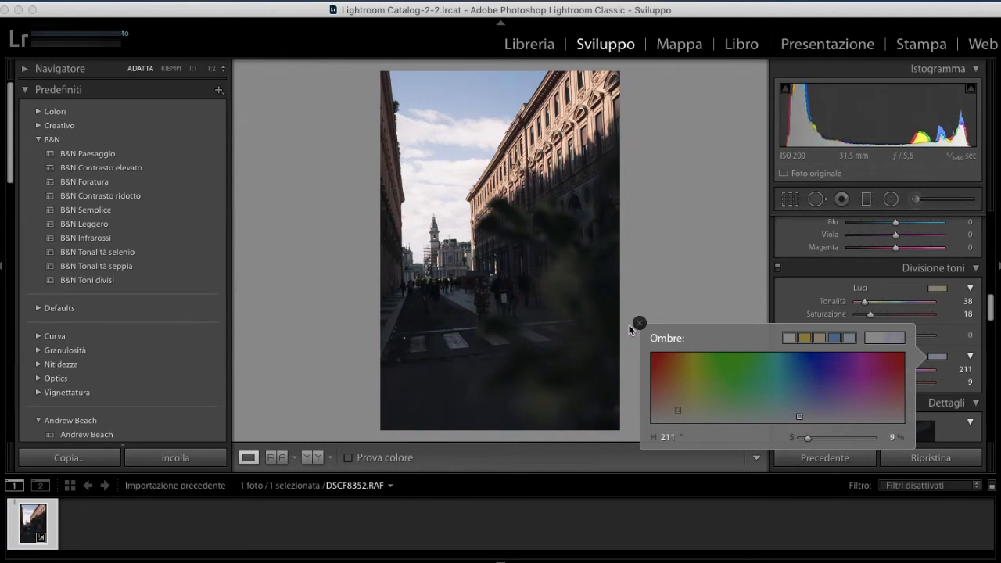
pyautogui.click(640, 323)
pyautogui.scroll(-10, 853, 362)
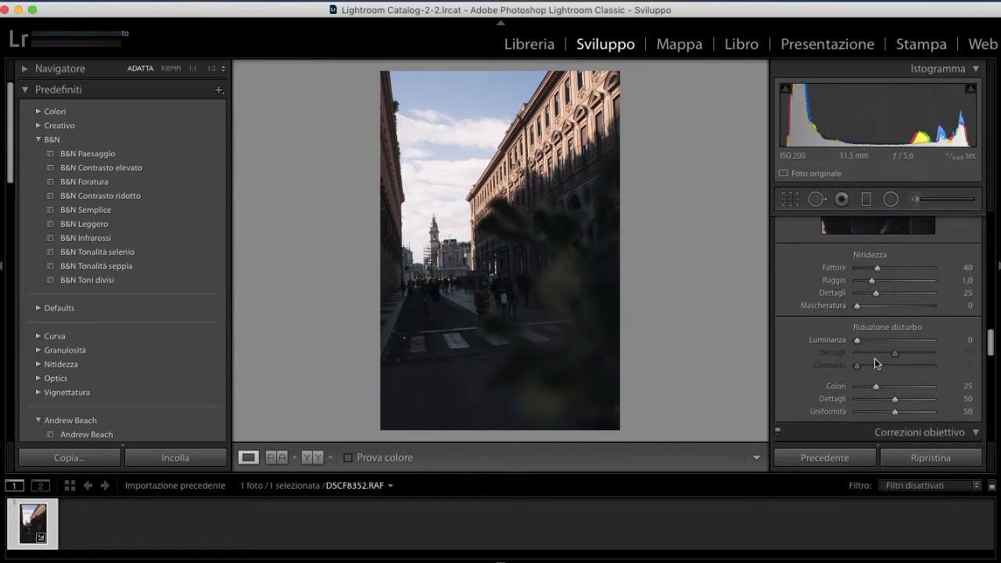
# Step: Try adding grain to the photo with a Granulosità Fattore of 26 and higher, and reset it to 0
pyautogui.scroll(-10, 874, 358)
pyautogui.scroll(-10, 874, 358)
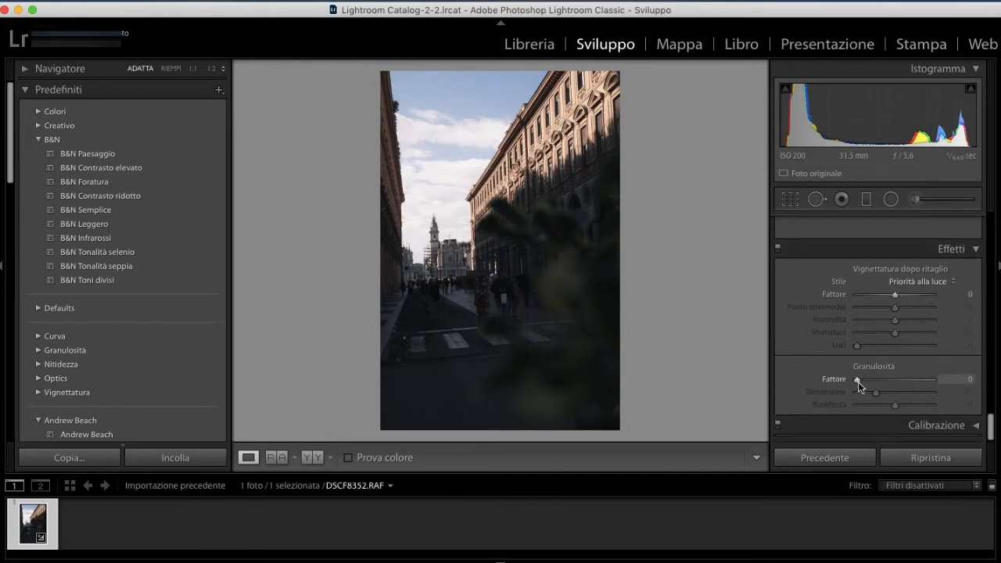
pyautogui.moveTo(858, 382); pyautogui.dragTo(870, 382)
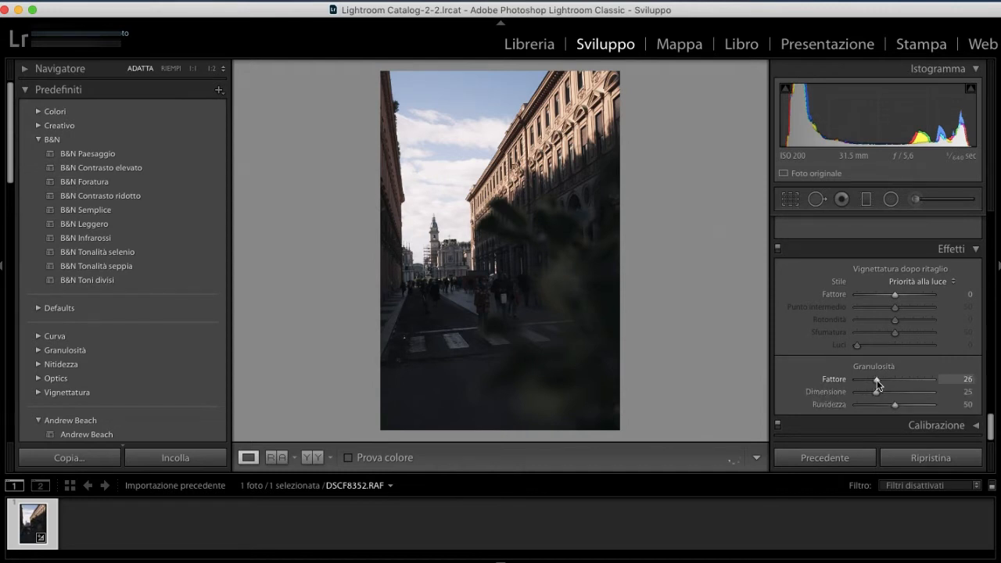
pyautogui.moveTo(924, 384); pyautogui.dragTo(909, 381)
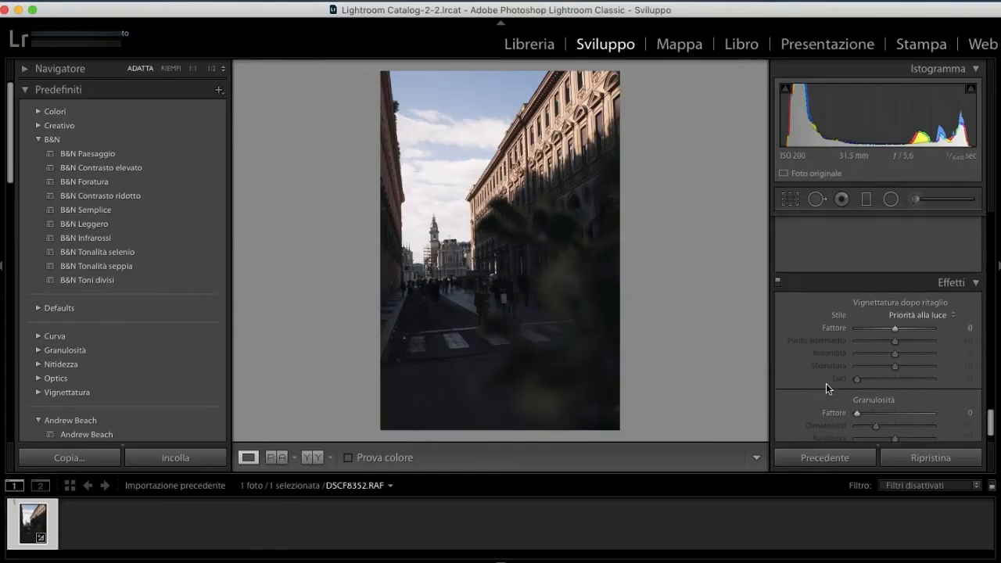
# Step: Add a dark post-crop vignette with Fattore -24, Punto intermedio 64 and Sfumatura 62
pyautogui.moveTo(896, 327); pyautogui.dragTo(907, 364)
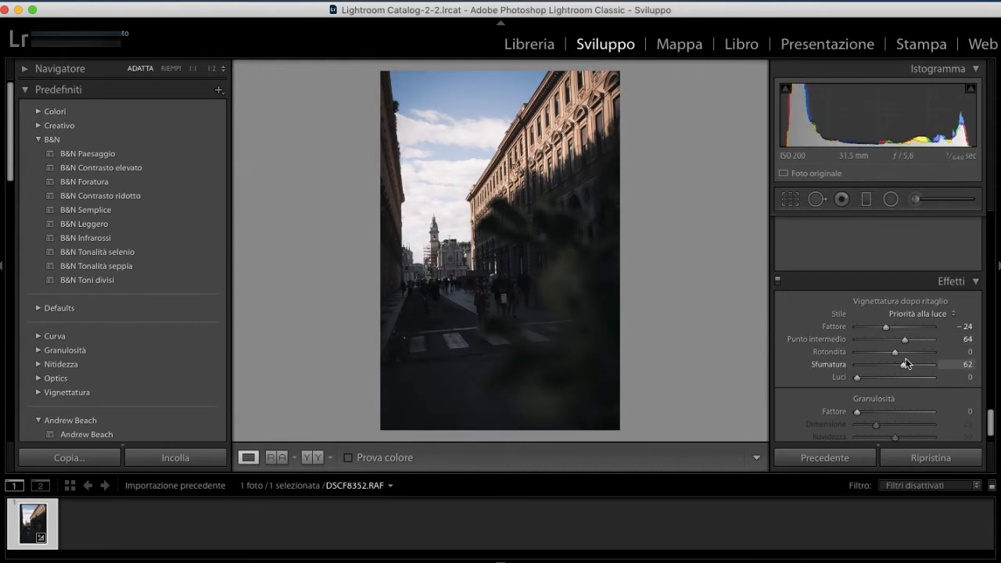
# Step: Draw a diagonal graduated filter over the photo's lower-left street area and set its Esposizione to -0,50
pyautogui.click(867, 200)
pyautogui.moveTo(403, 421)
pyautogui.mouseDown()
pyautogui.moveTo(472, 331)
pyautogui.moveTo(461, 302)
pyautogui.moveTo(474, 299)
pyautogui.mouseUp()
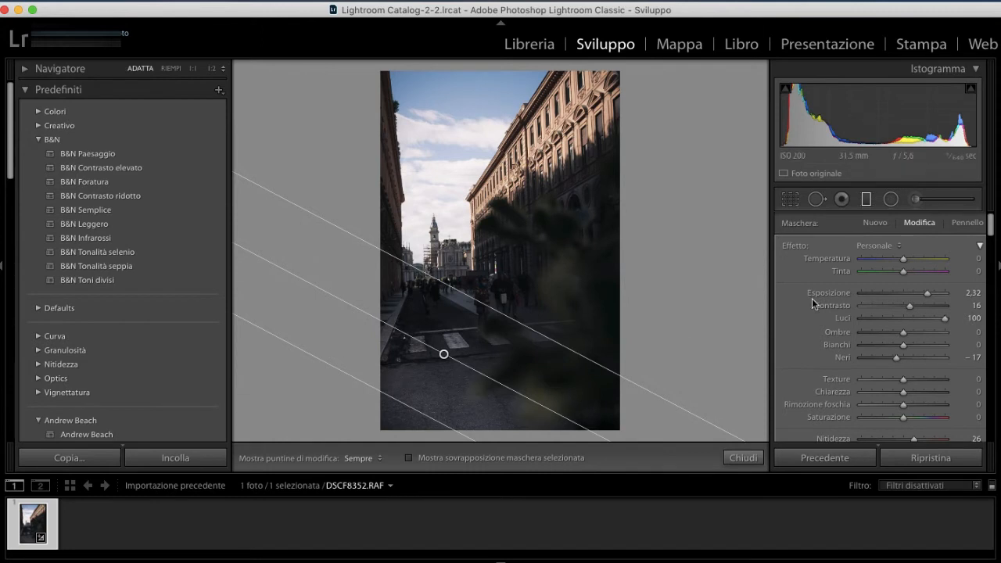
pyautogui.moveTo(920, 296); pyautogui.dragTo(900, 294)
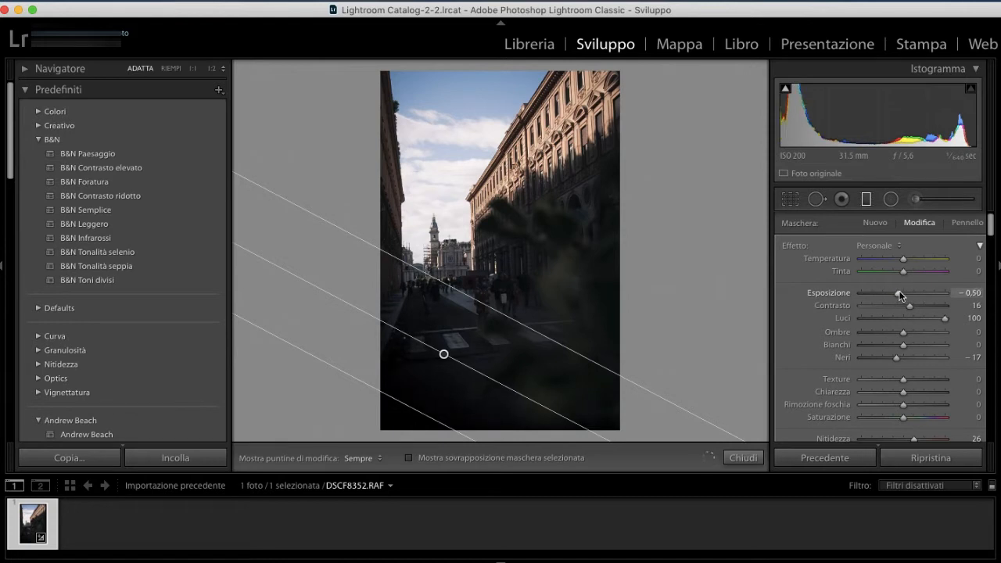